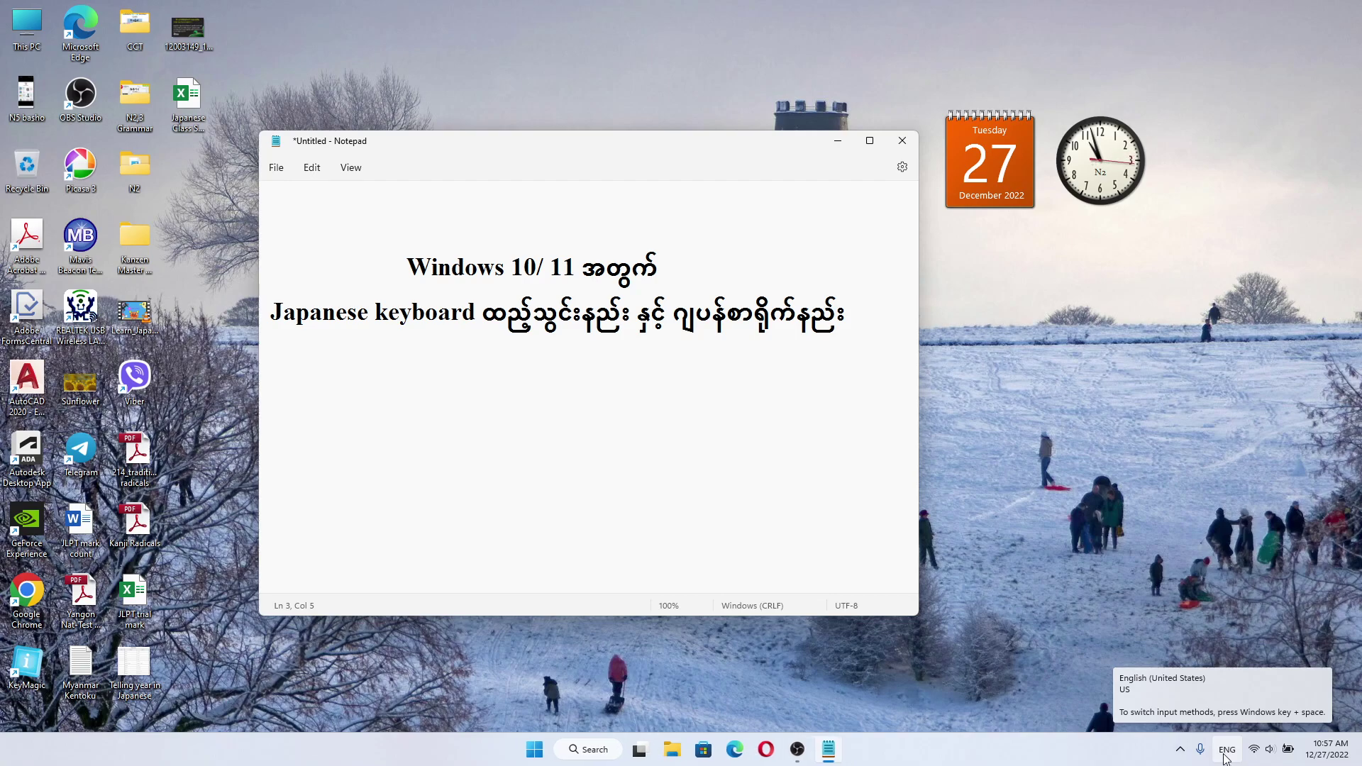
Open the Language & region page under Time & language in Windows Settings
{"action": "left_click", "coordinate": [1227, 750]}
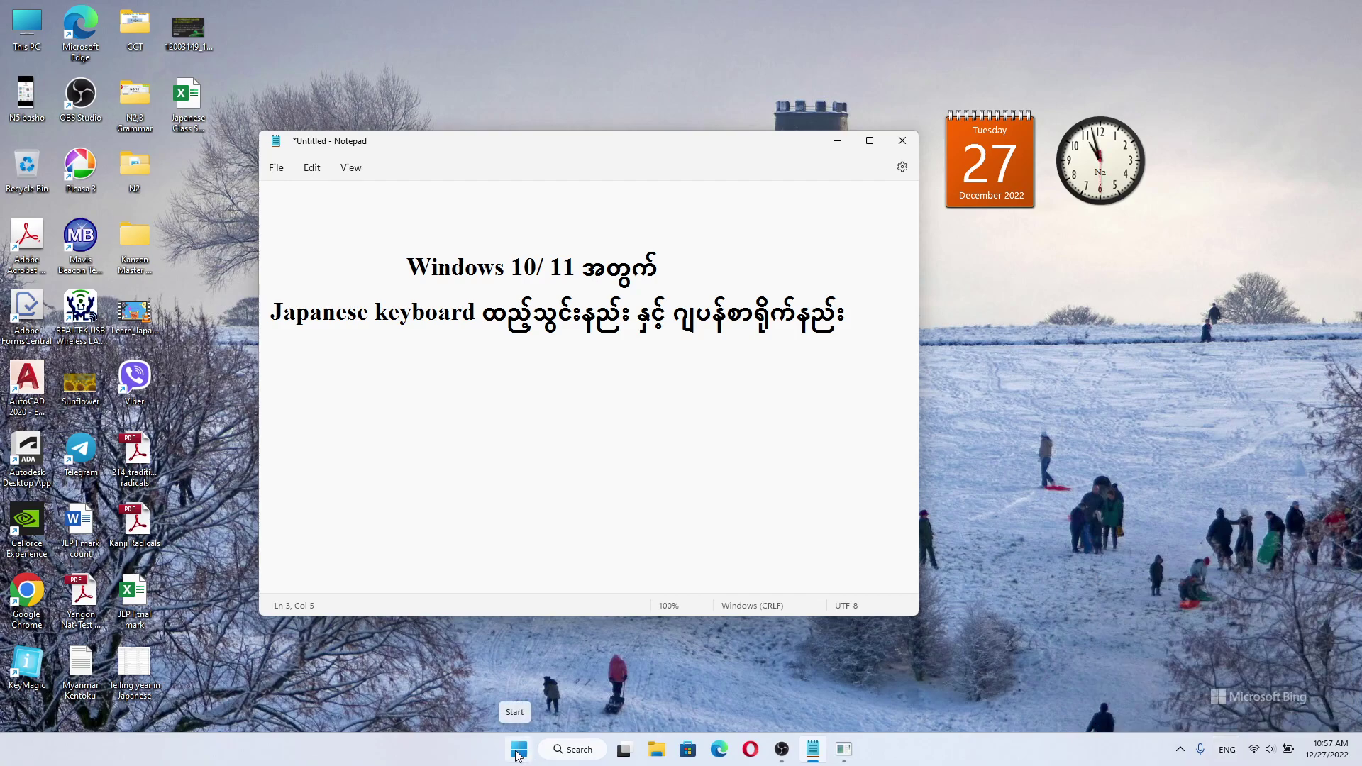
{"action": "left_click", "coordinate": [518, 751]}
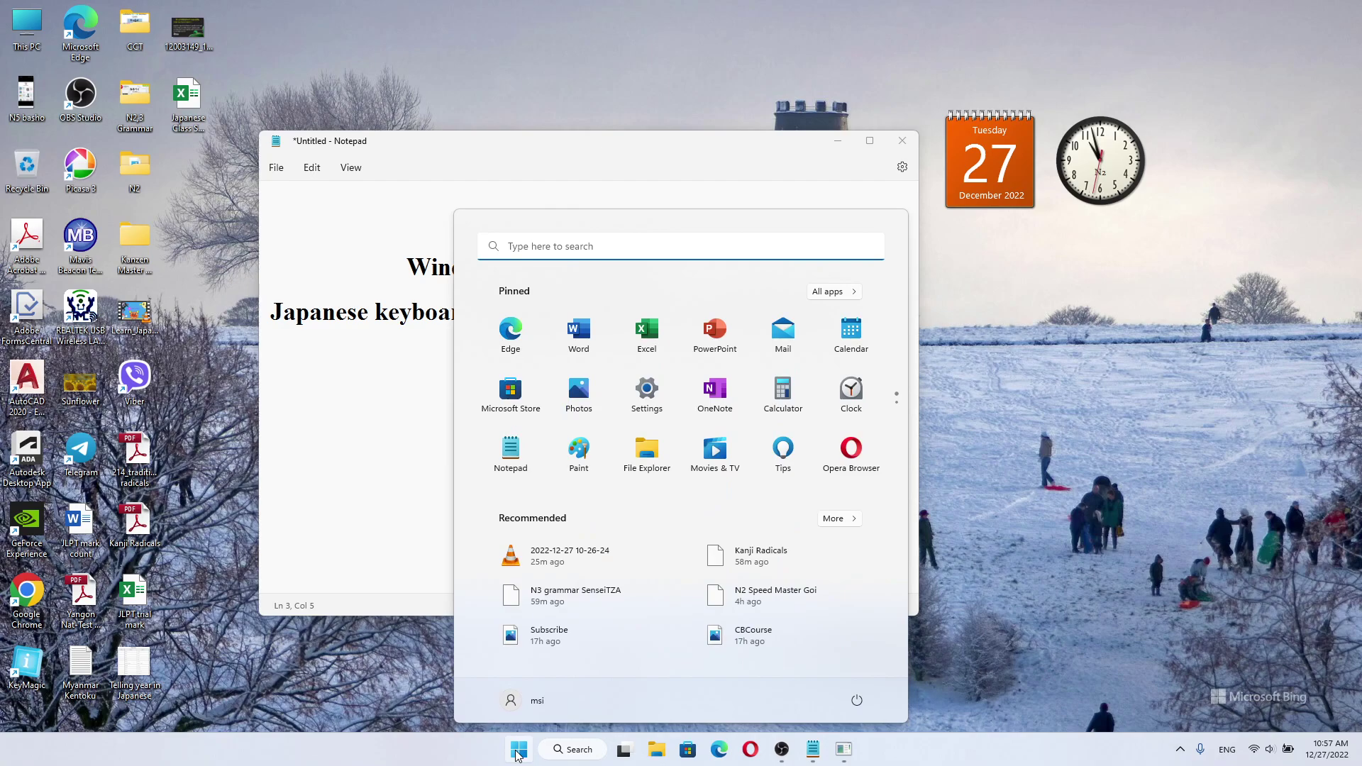
{"action": "left_click", "coordinate": [660, 395]}
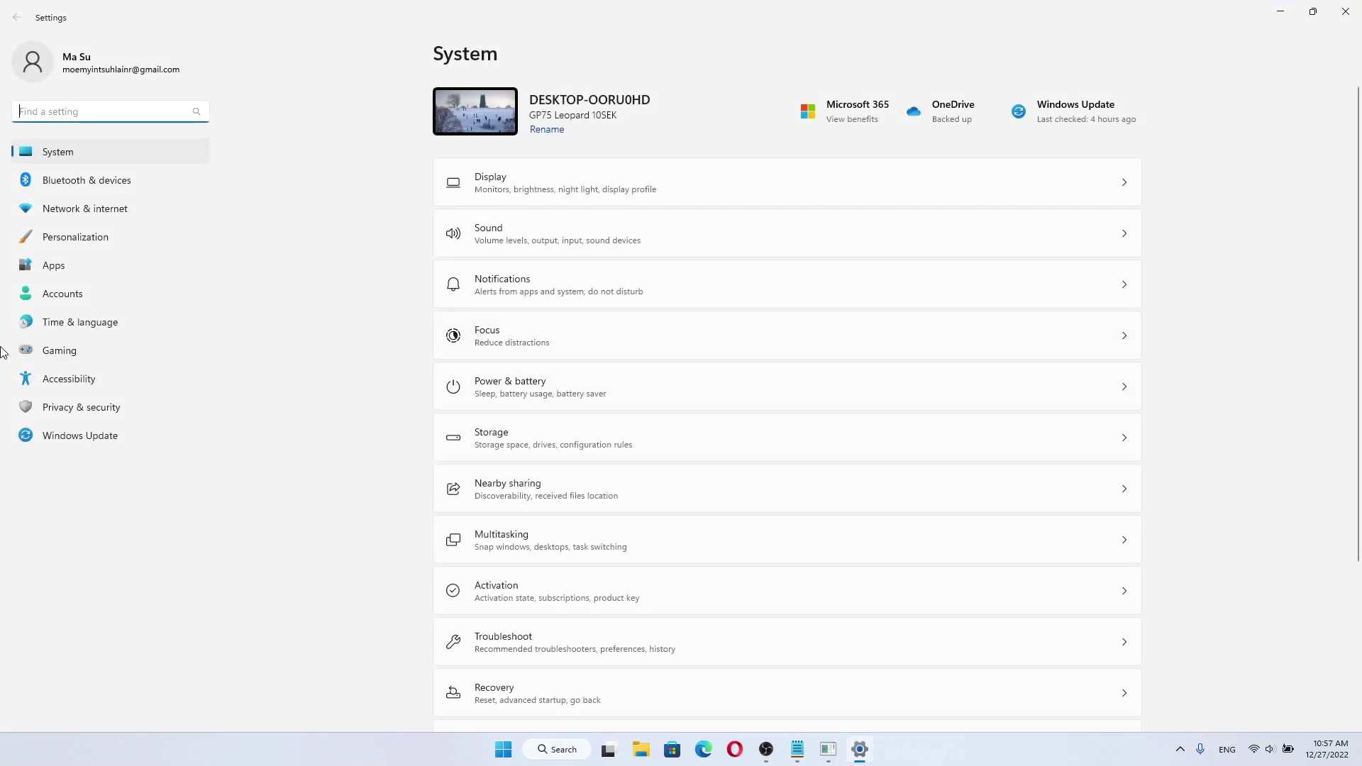
{"action": "left_click", "coordinate": [96, 326]}
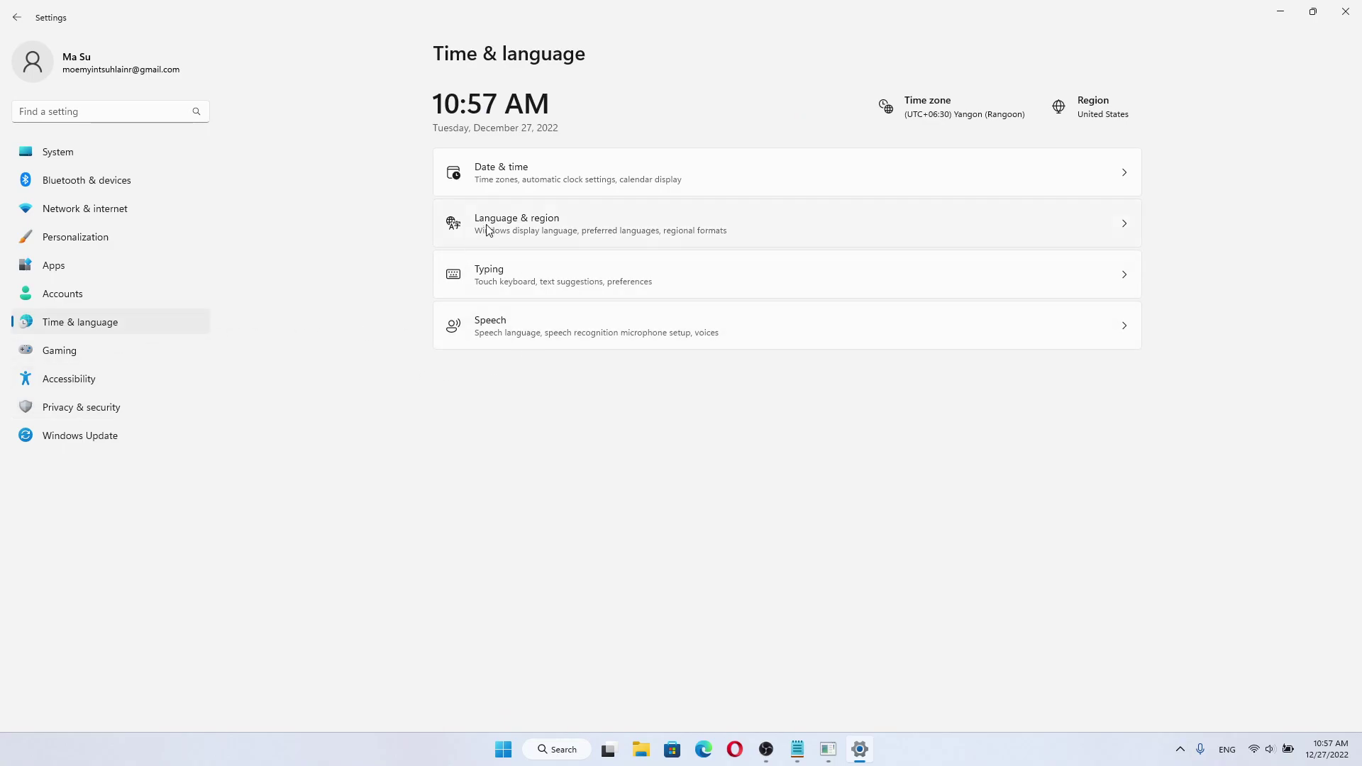
{"action": "left_click", "coordinate": [535, 226]}
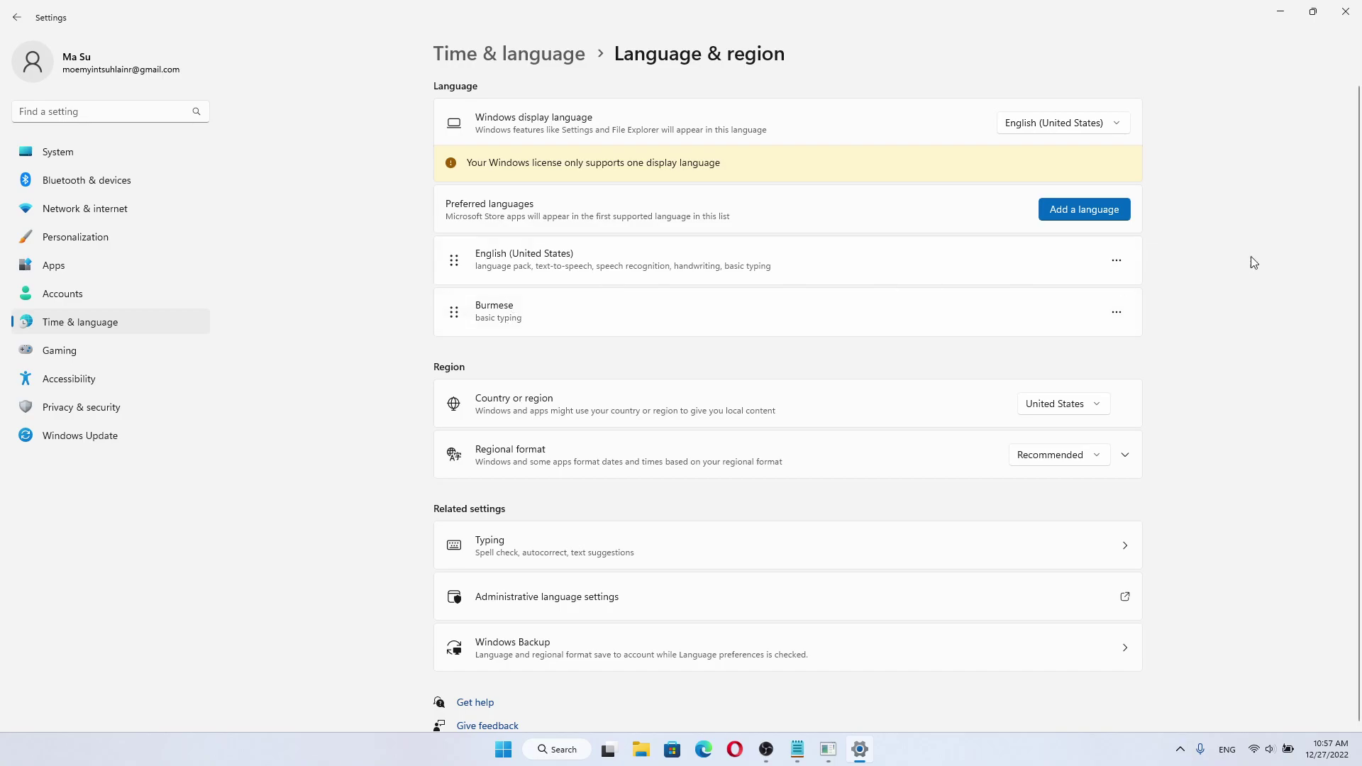
Add Japanese to the preferred languages and install it with the default language features
{"action": "left_click", "coordinate": [1084, 211]}
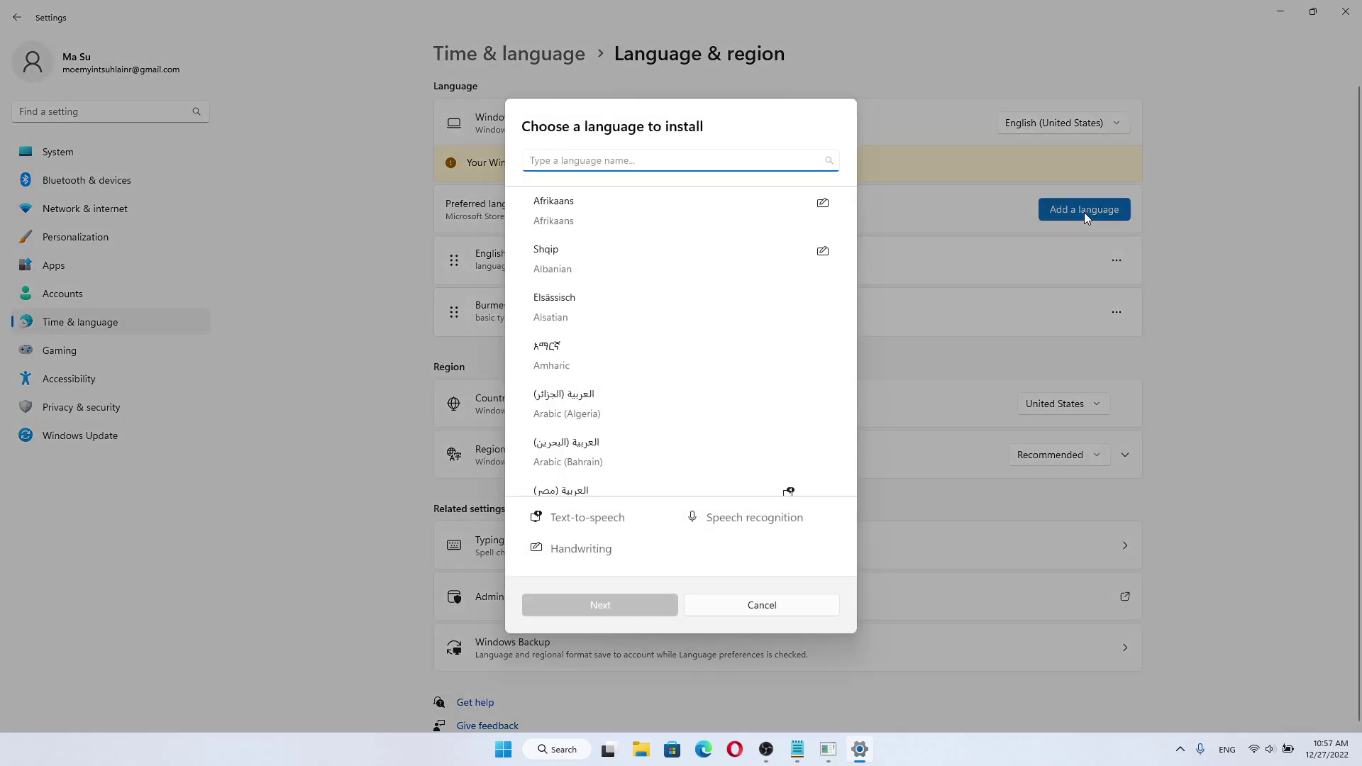
{"action": "type", "text": "jap"}
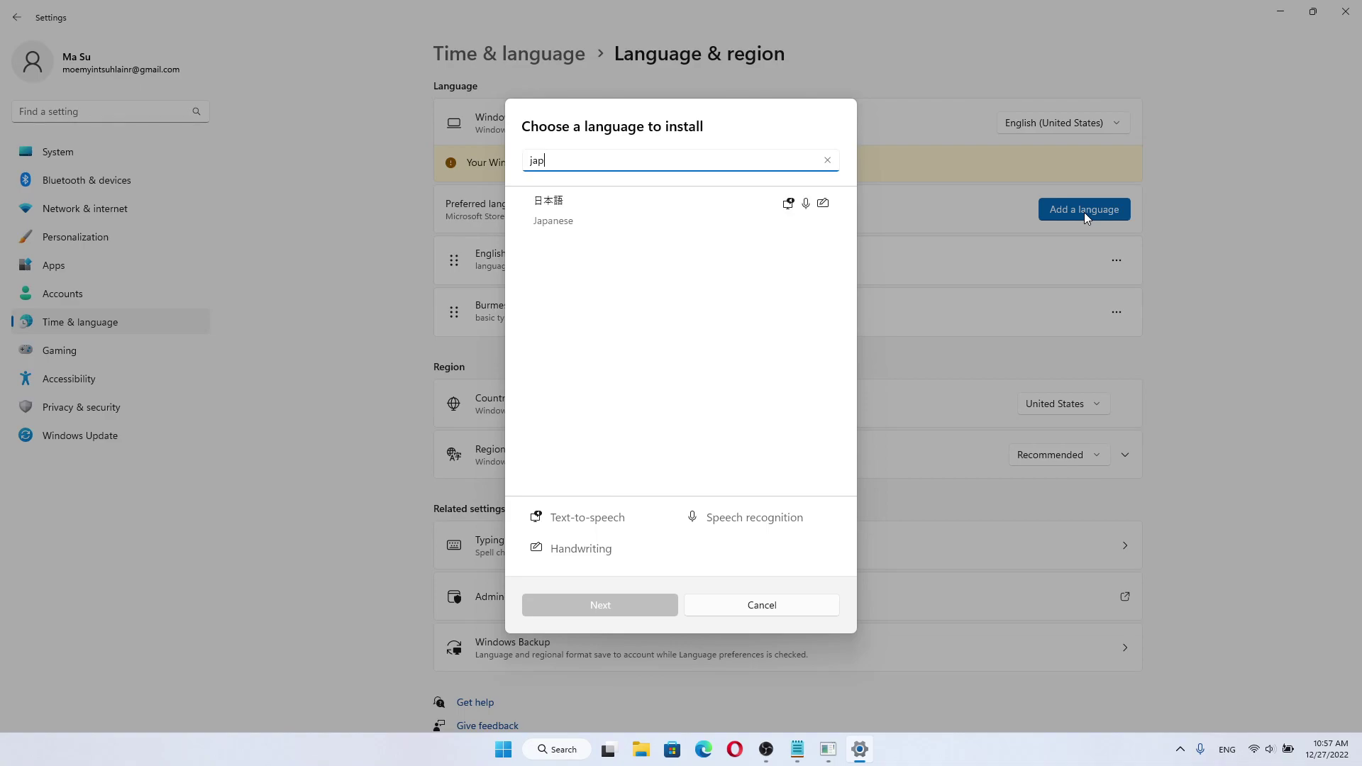
{"action": "left_click", "coordinate": [615, 213]}
{"action": "left_click", "coordinate": [584, 605]}
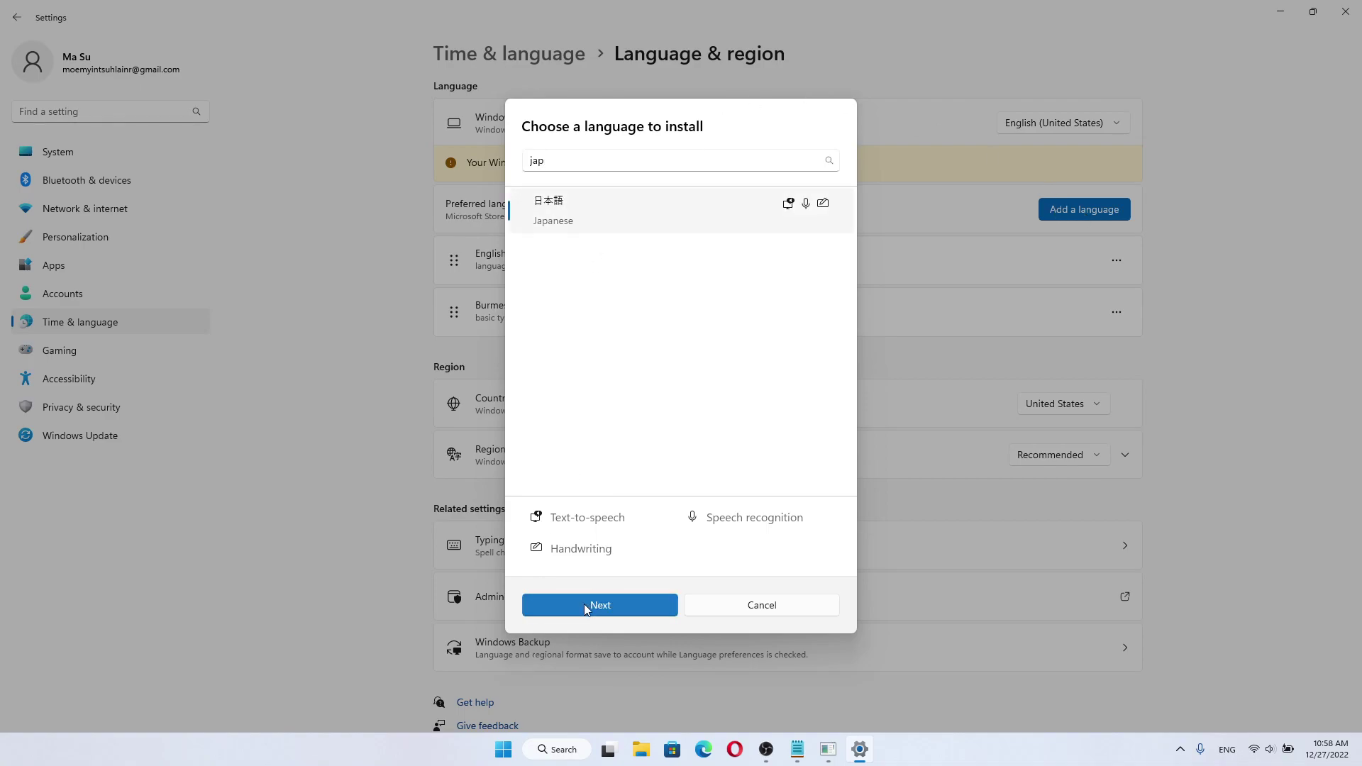
{"action": "left_click", "coordinate": [602, 605]}
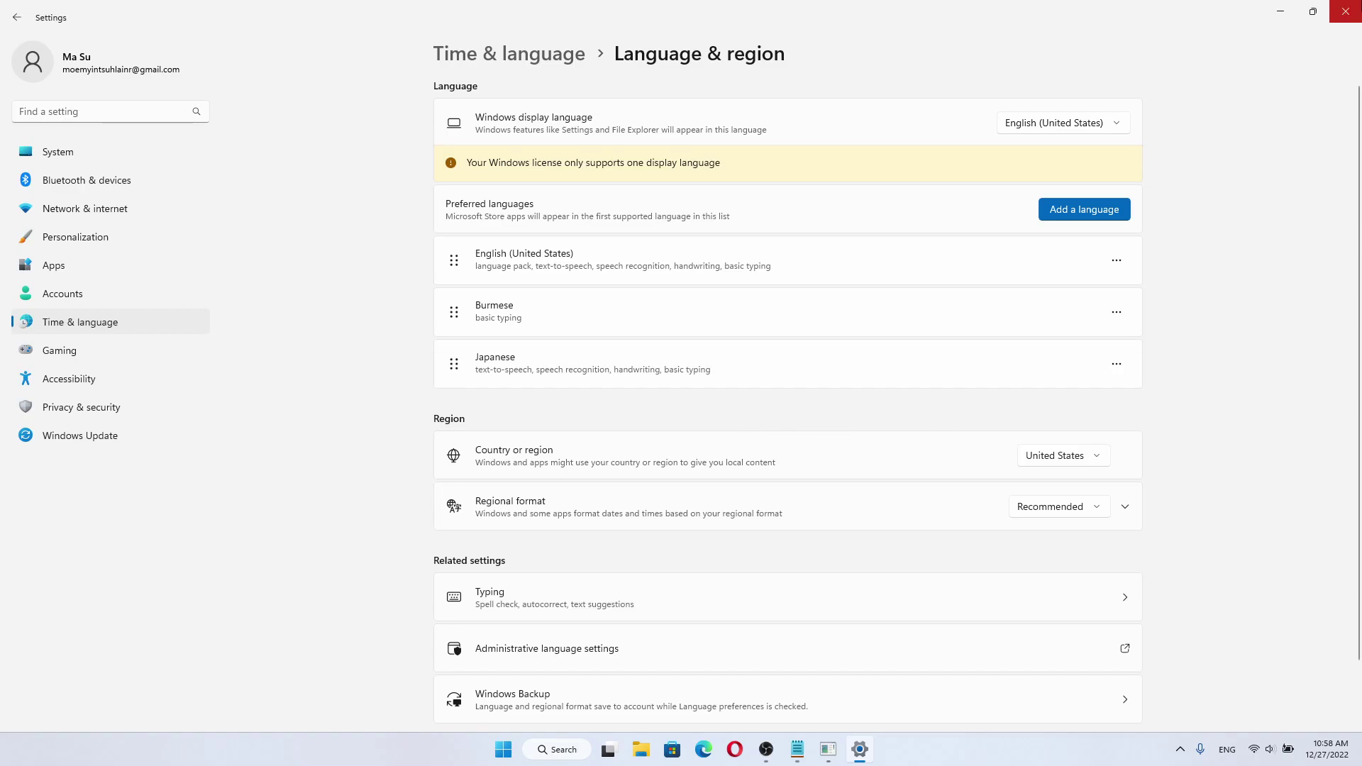
Close Settings and check the list of available keyboard layouts for Japanese
{"action": "left_click", "coordinate": [1347, 12]}
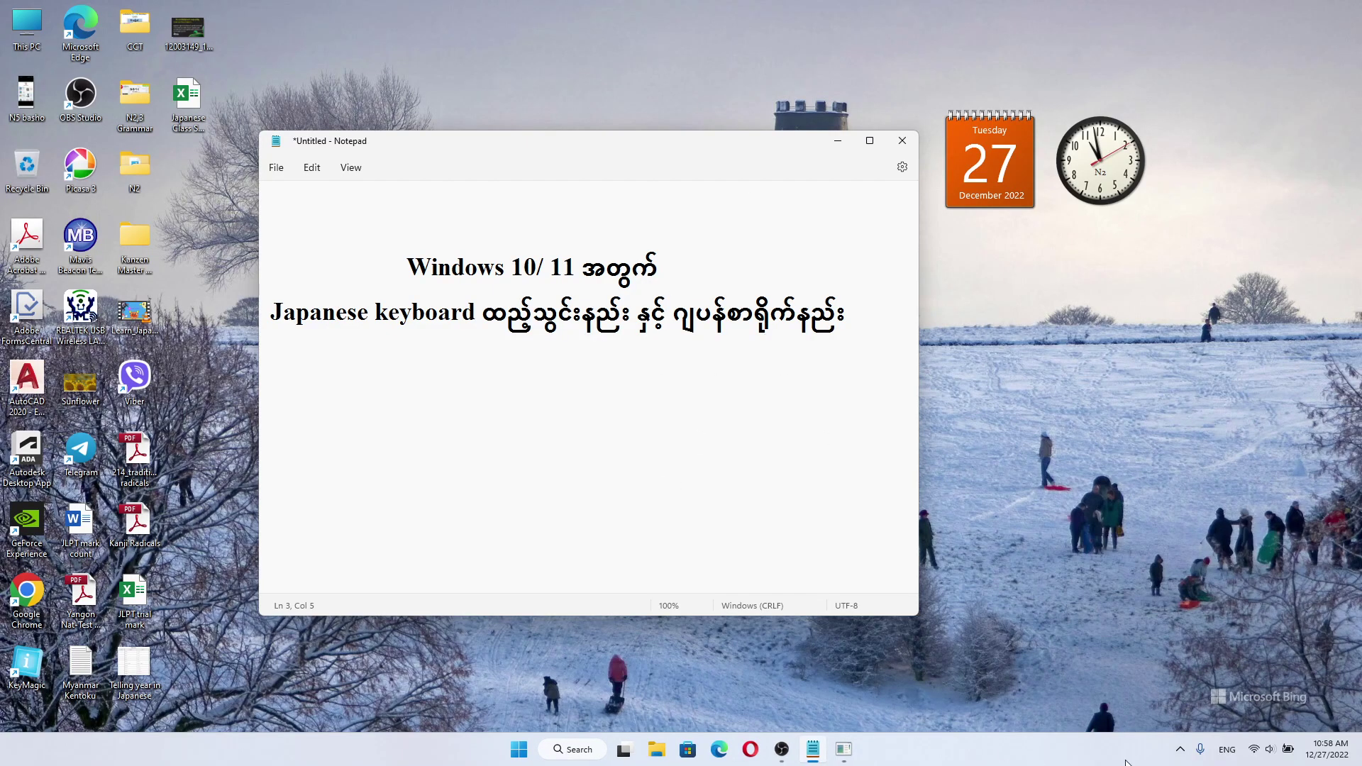
{"action": "left_click", "coordinate": [1227, 752]}
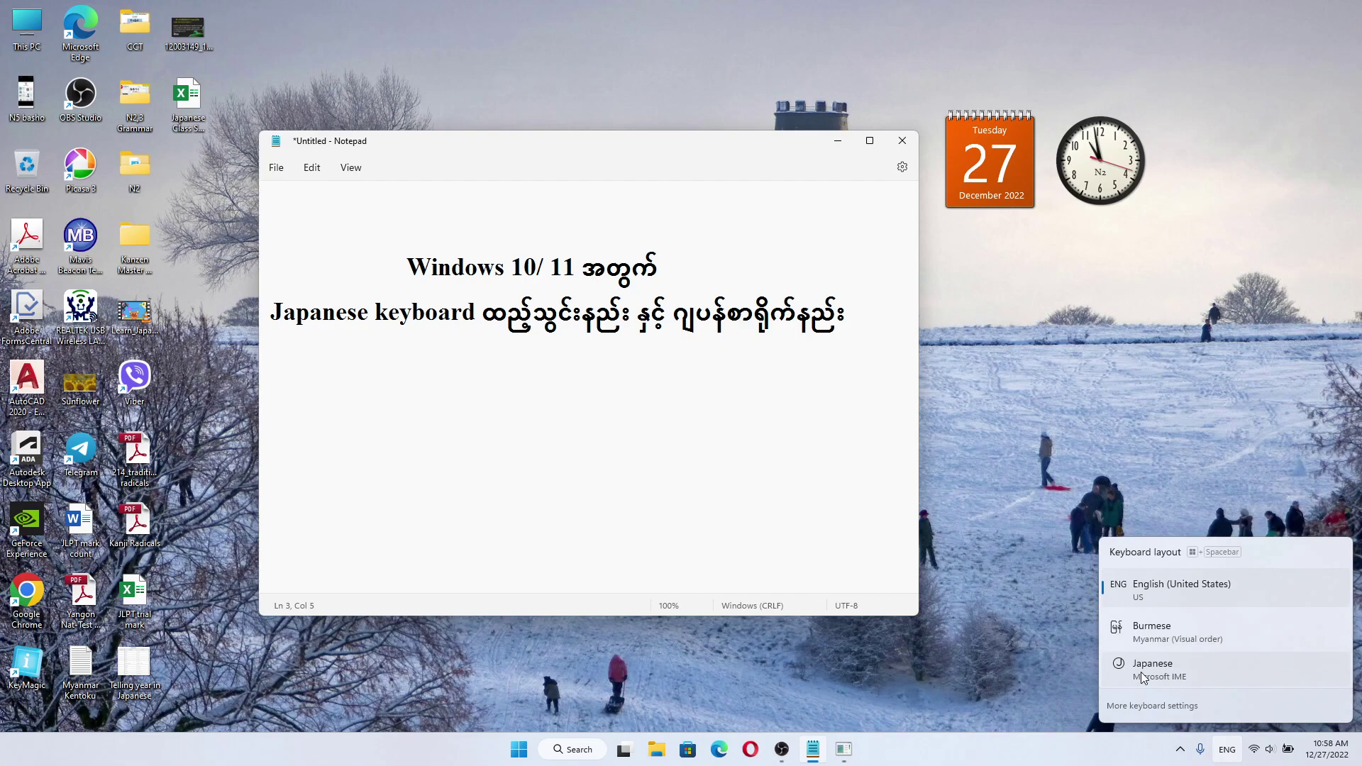
{"action": "key", "text": "Escape"}
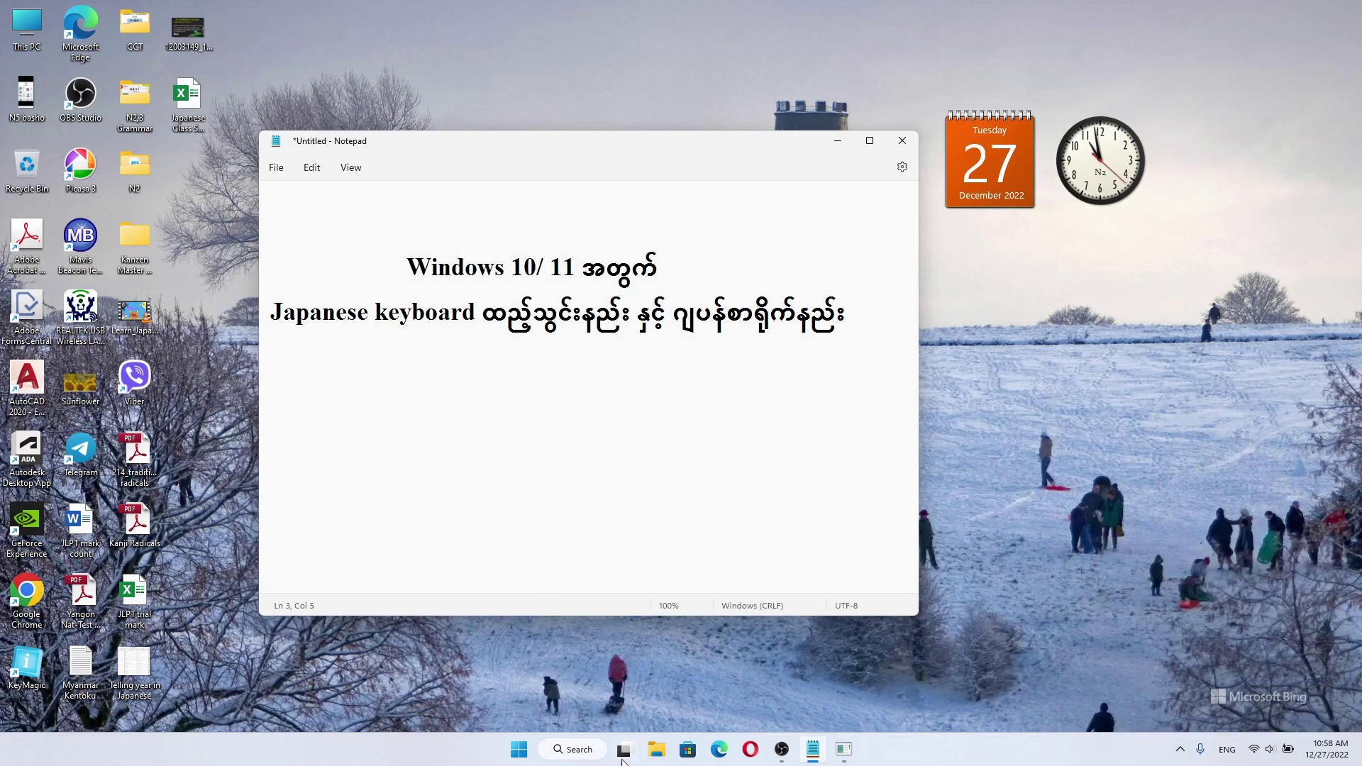
Create a blank document in Word and fit the view to the page width
{"action": "left_click", "coordinate": [577, 754]}
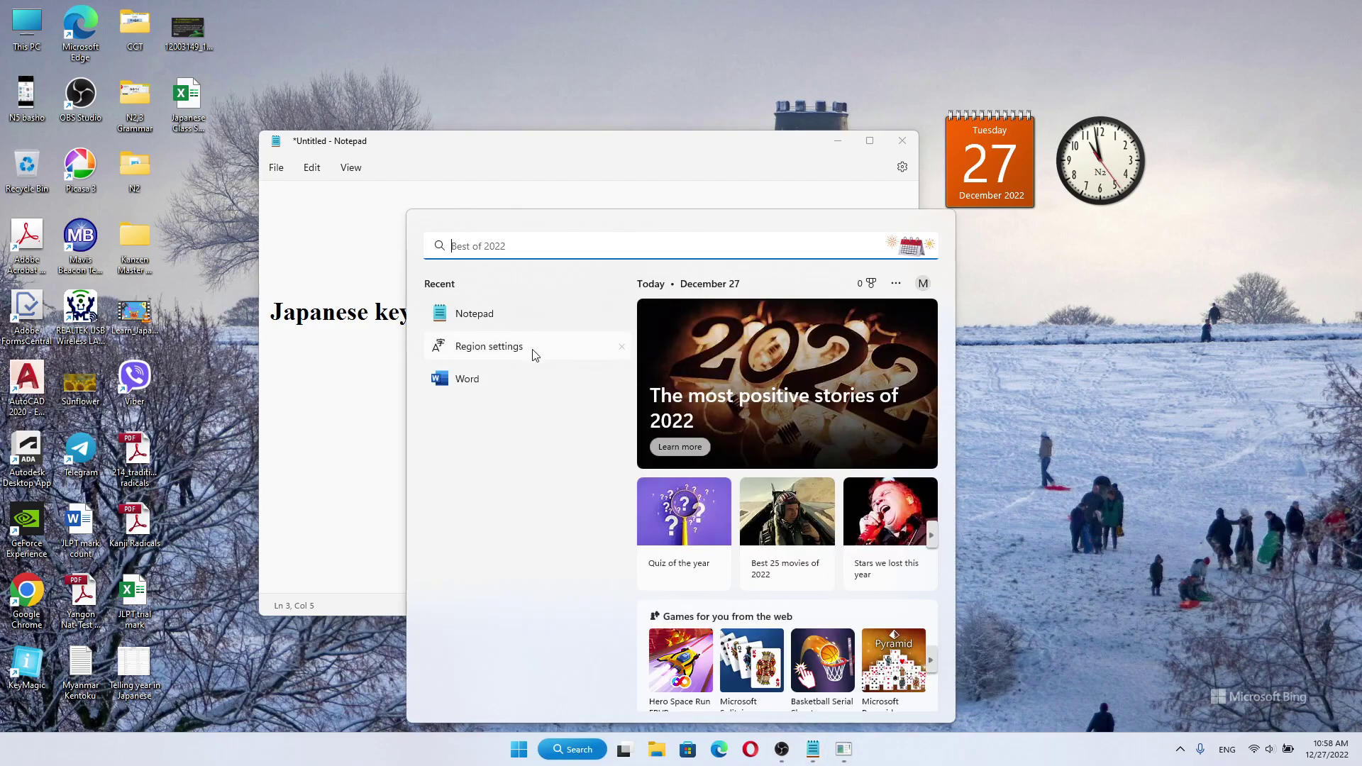
{"action": "left_click", "coordinate": [504, 388]}
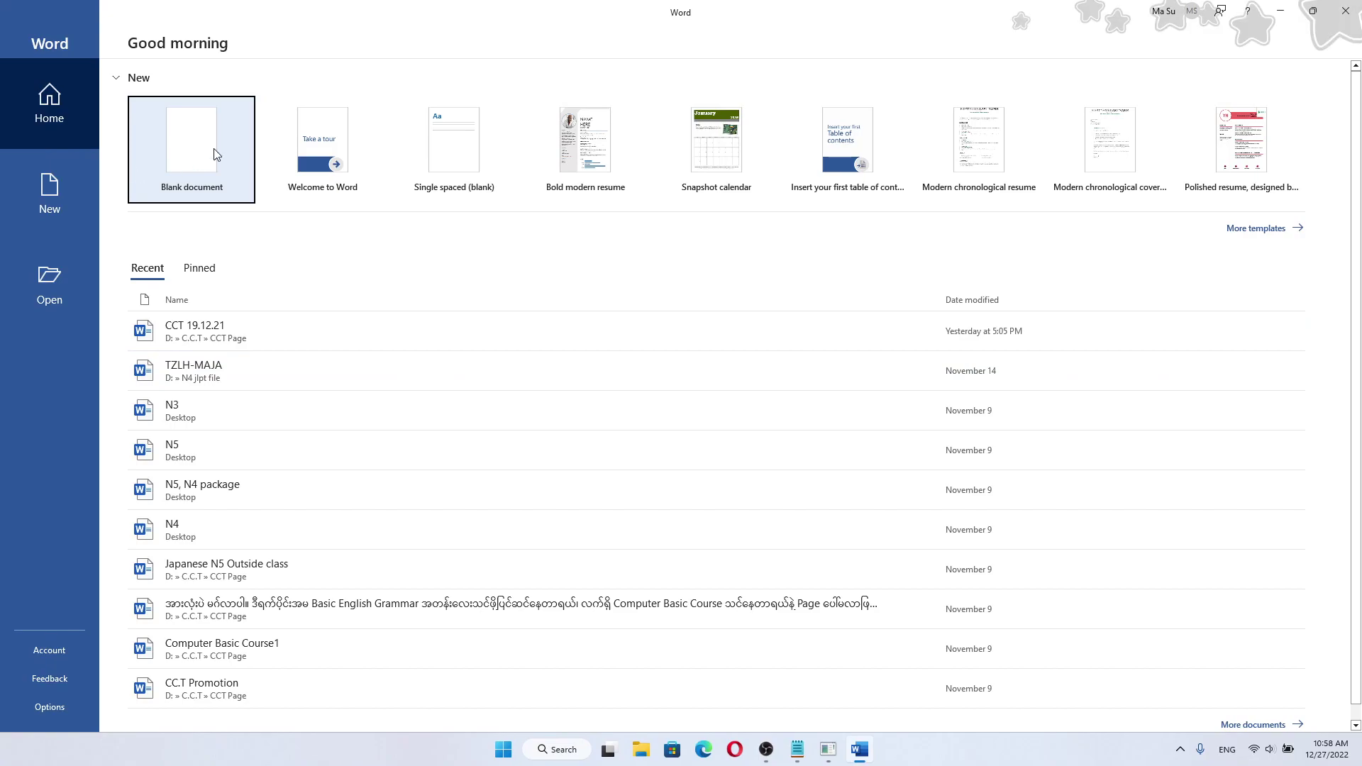
{"action": "left_click", "coordinate": [213, 148]}
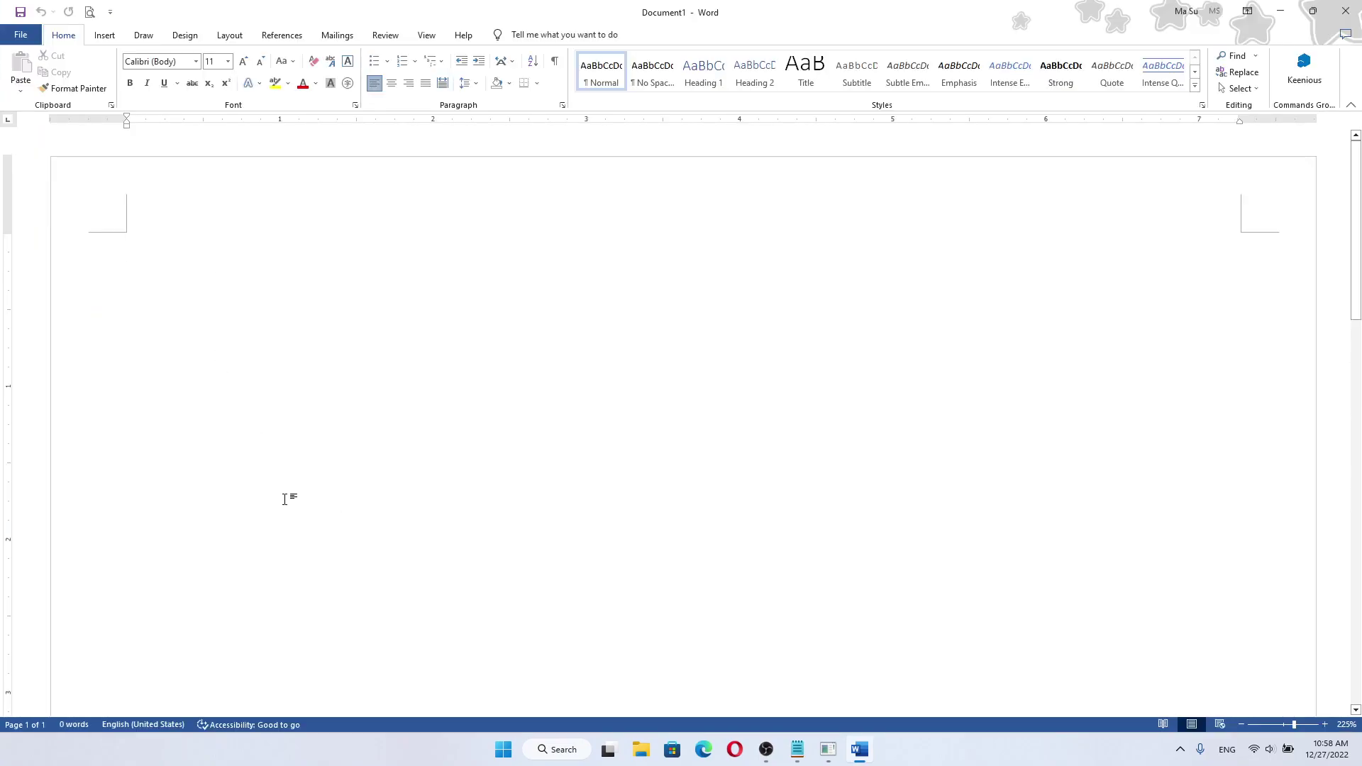
{"action": "left_click", "coordinate": [427, 35]}
{"action": "left_click", "coordinate": [419, 69]}
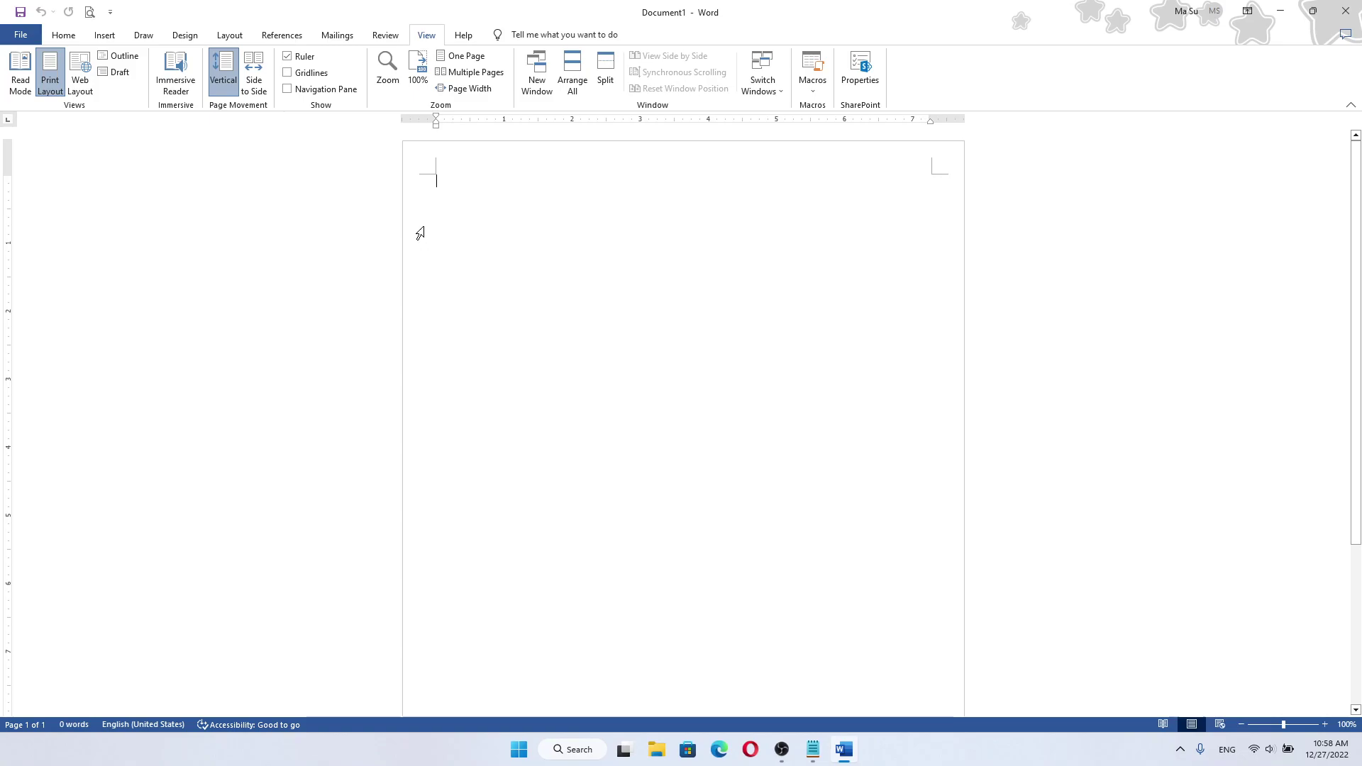
{"action": "left_click", "coordinate": [469, 90]}
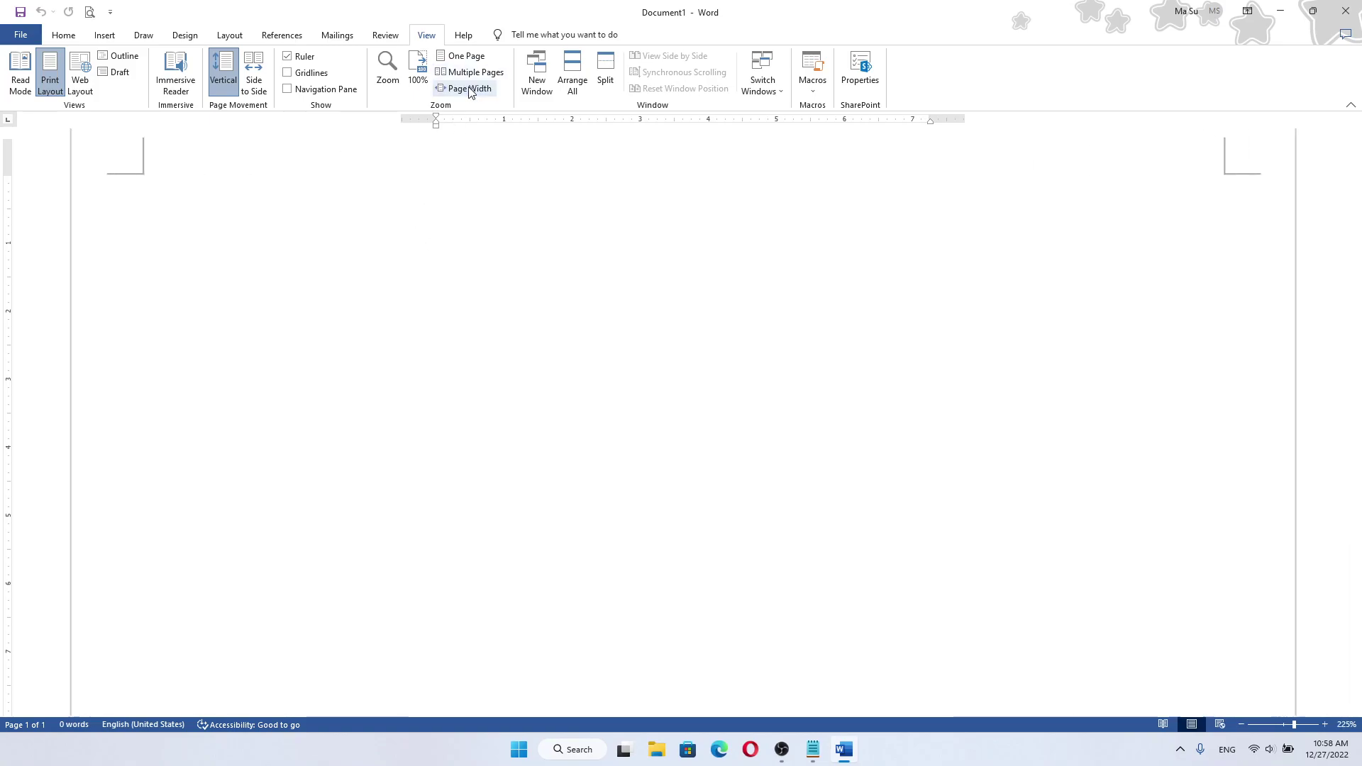
{"action": "left_click", "coordinate": [63, 36]}
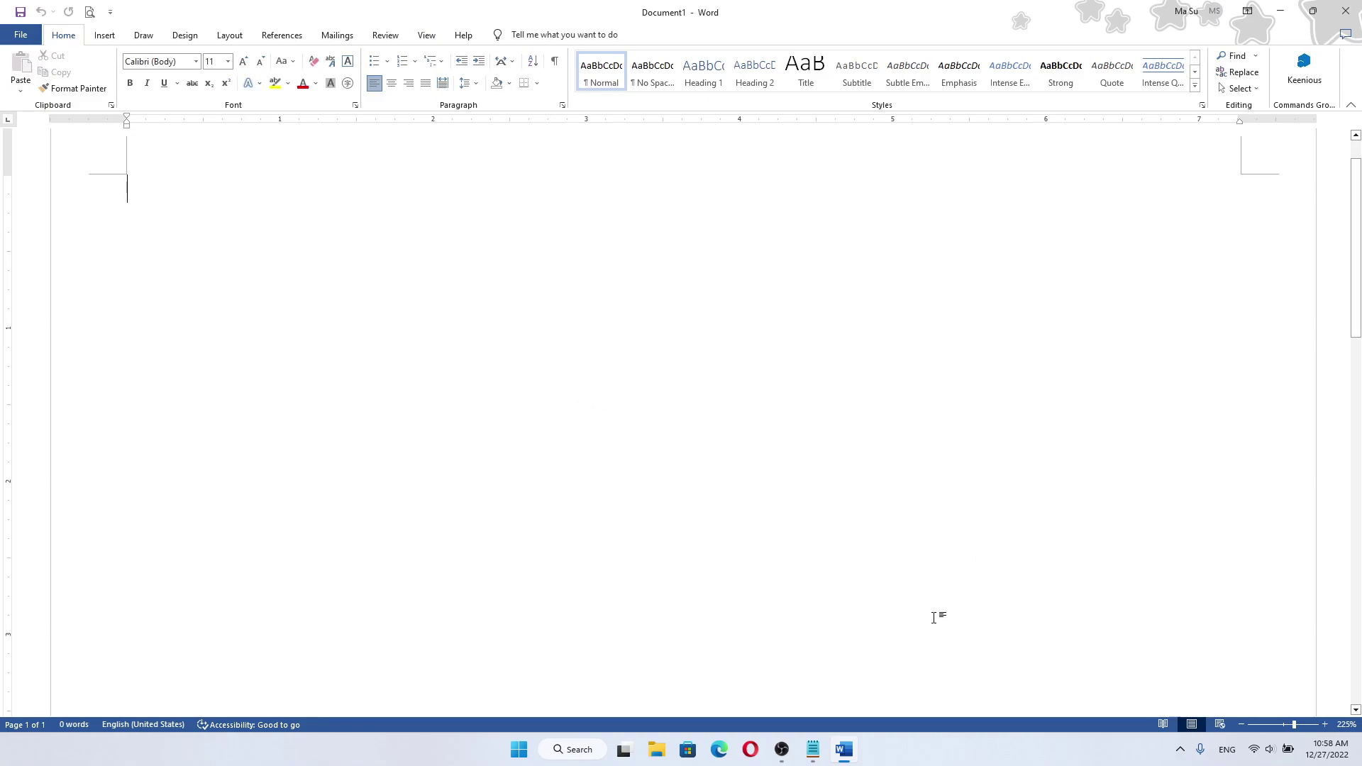
Switch the keyboard layout to Burmese and from there to Japanese Microsoft IME
{"action": "left_click", "coordinate": [1228, 750]}
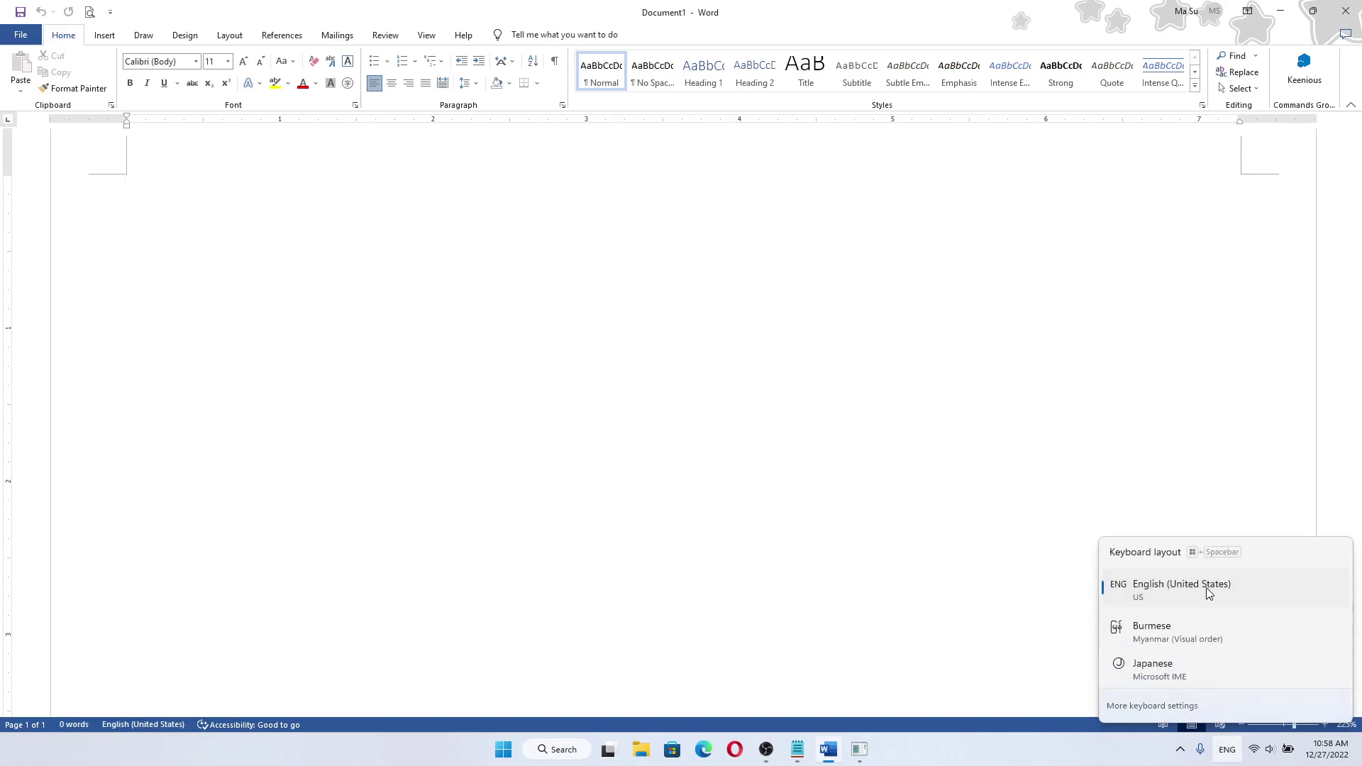
{"action": "left_click", "coordinate": [1174, 635]}
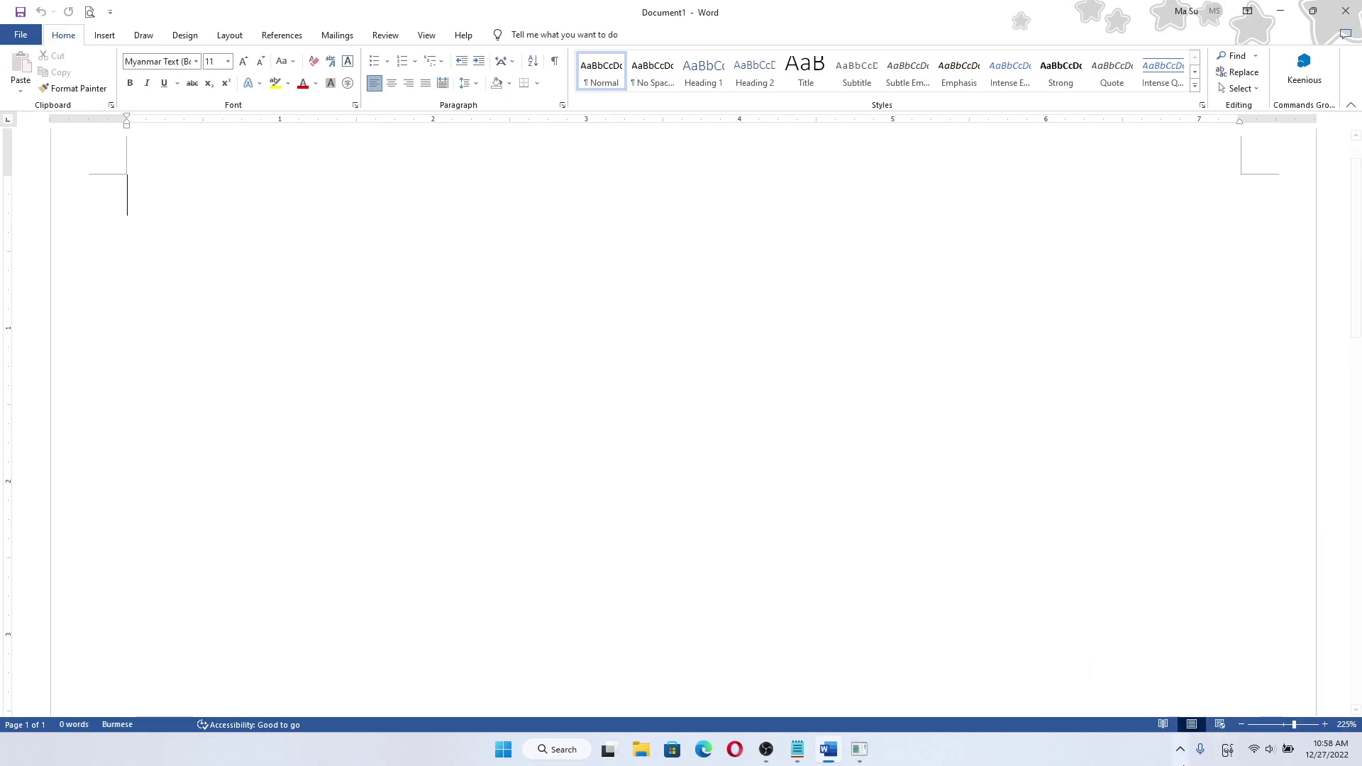
{"action": "left_click", "coordinate": [1228, 751]}
{"action": "left_click", "coordinate": [1155, 685]}
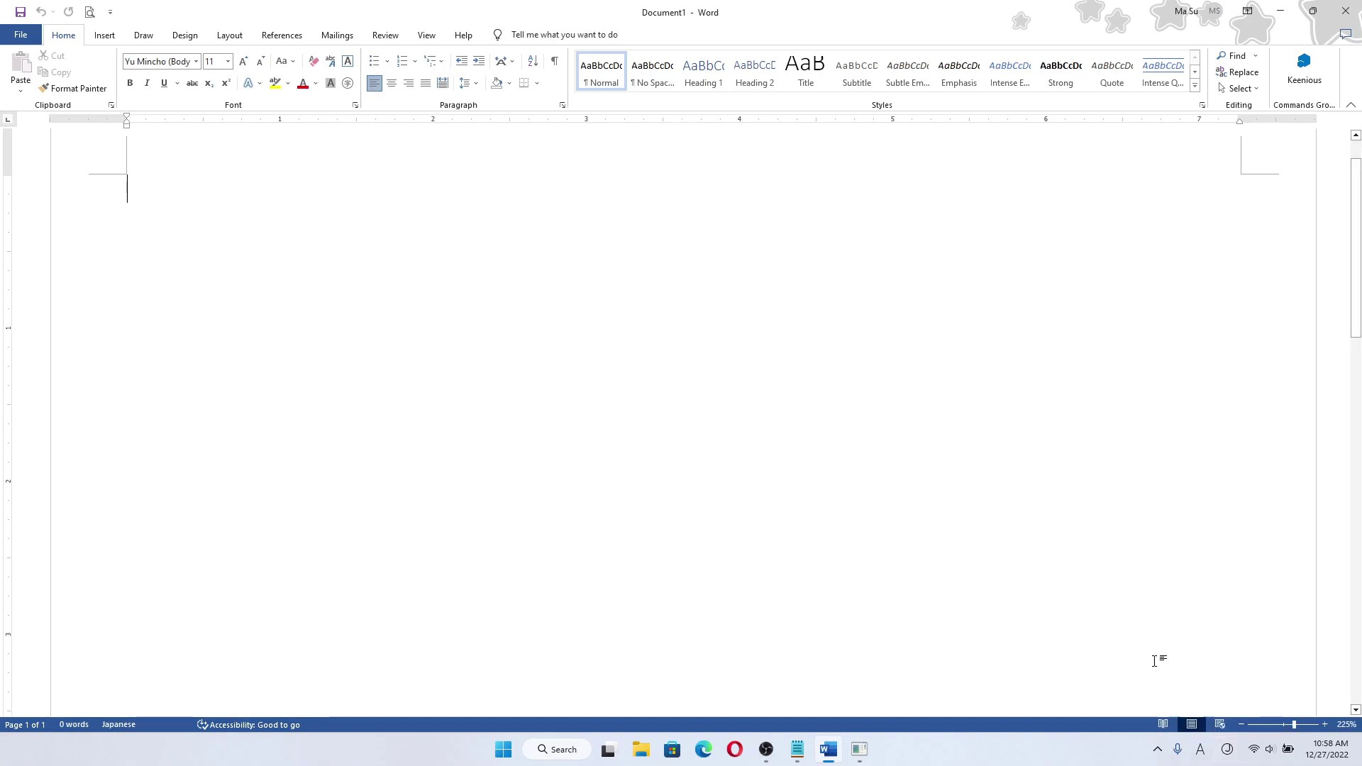
{"action": "left_click", "coordinate": [1224, 749]}
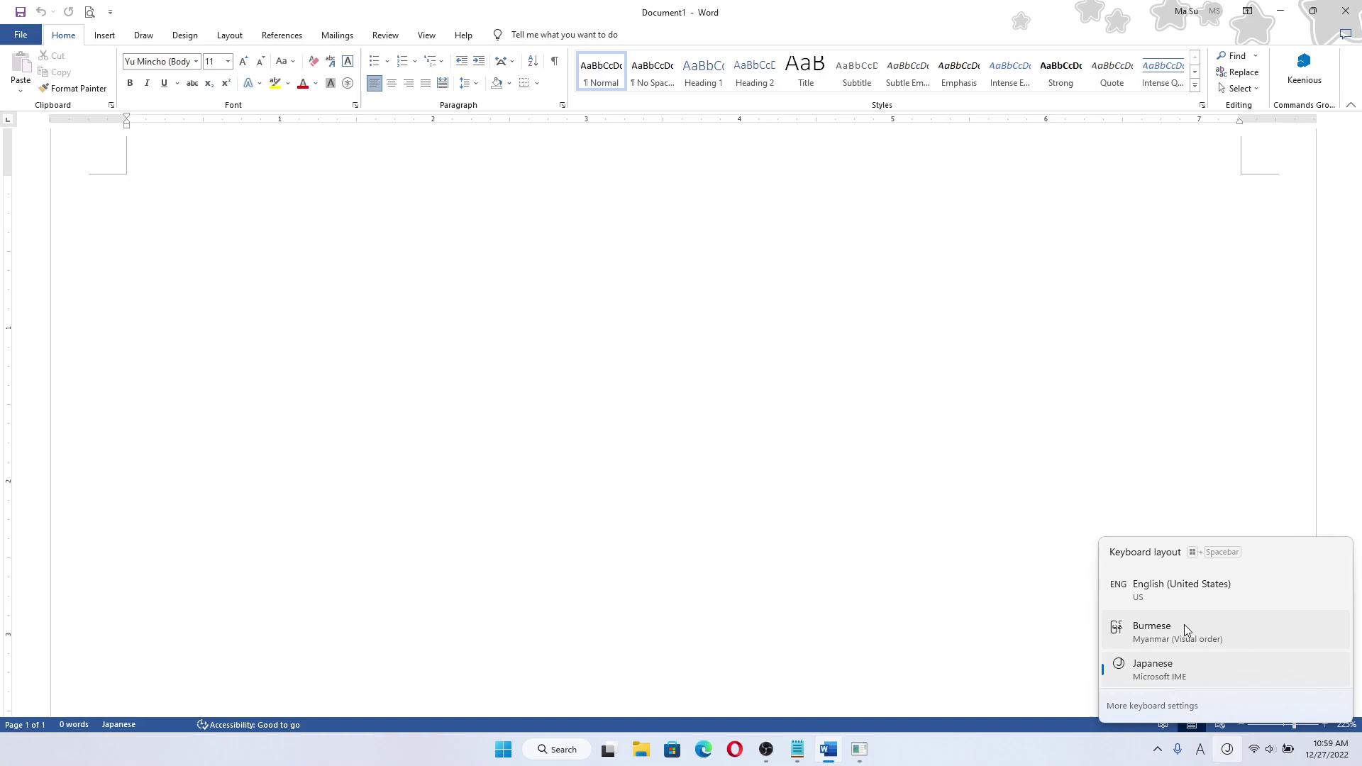
{"action": "left_click", "coordinate": [1205, 670]}
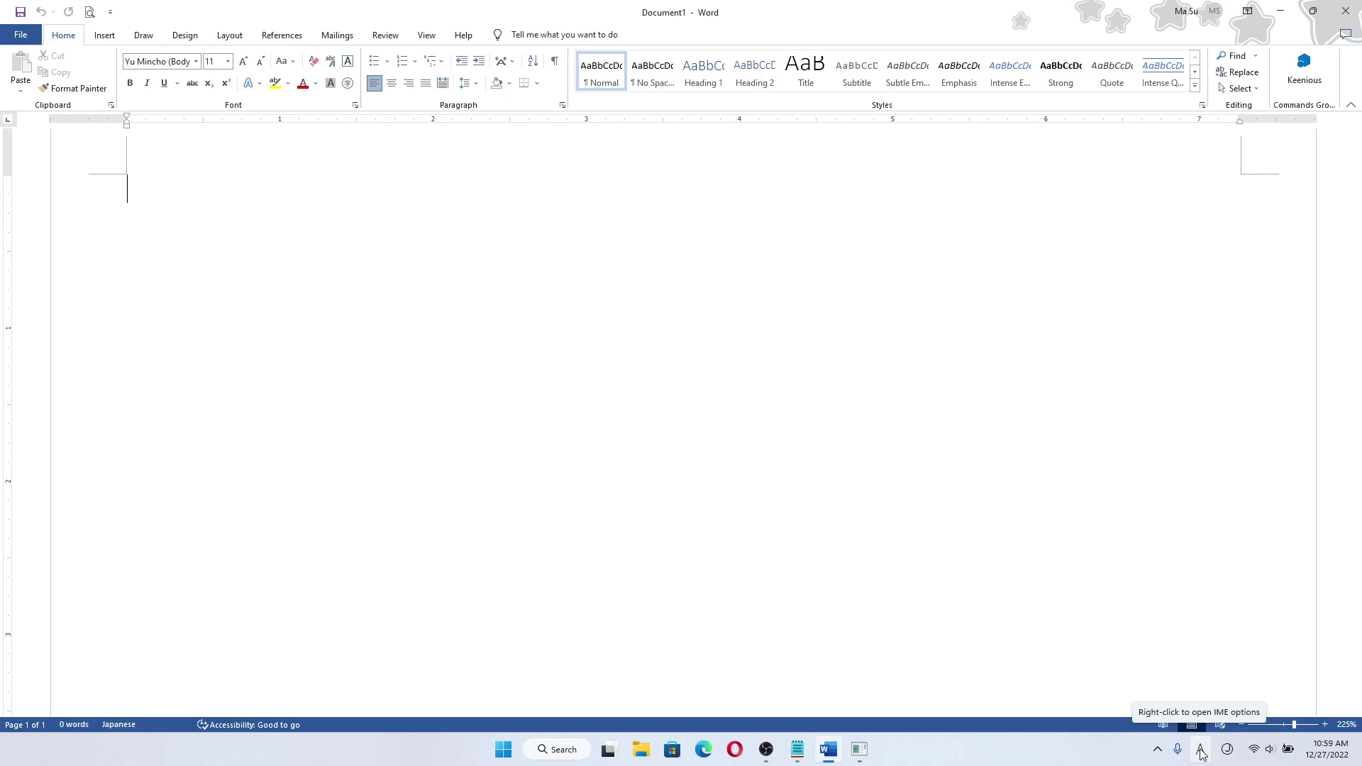
Enter the capital letters "A I" separated by a space on the document's first line
{"action": "type", "text": "a"}
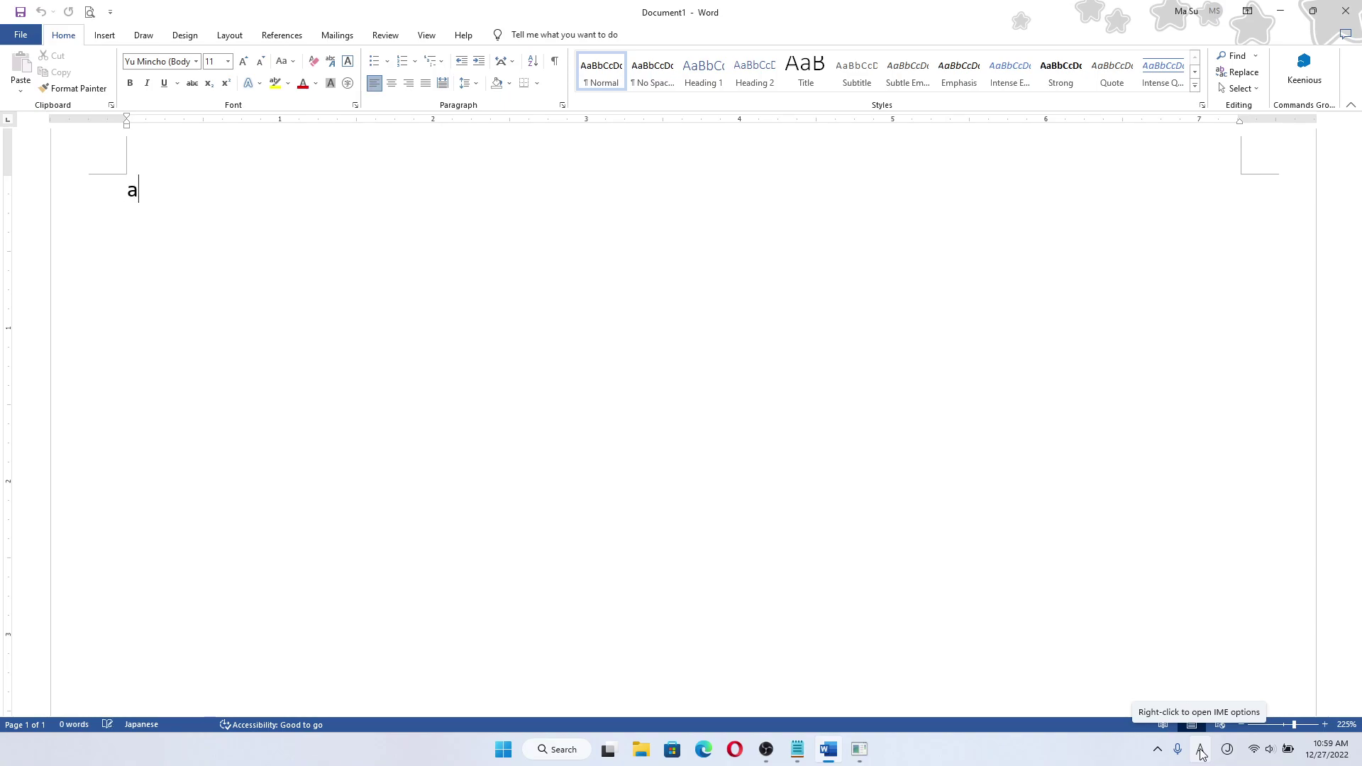
{"action": "key", "text": "BackSpace"}
{"action": "type", "text": "A"}
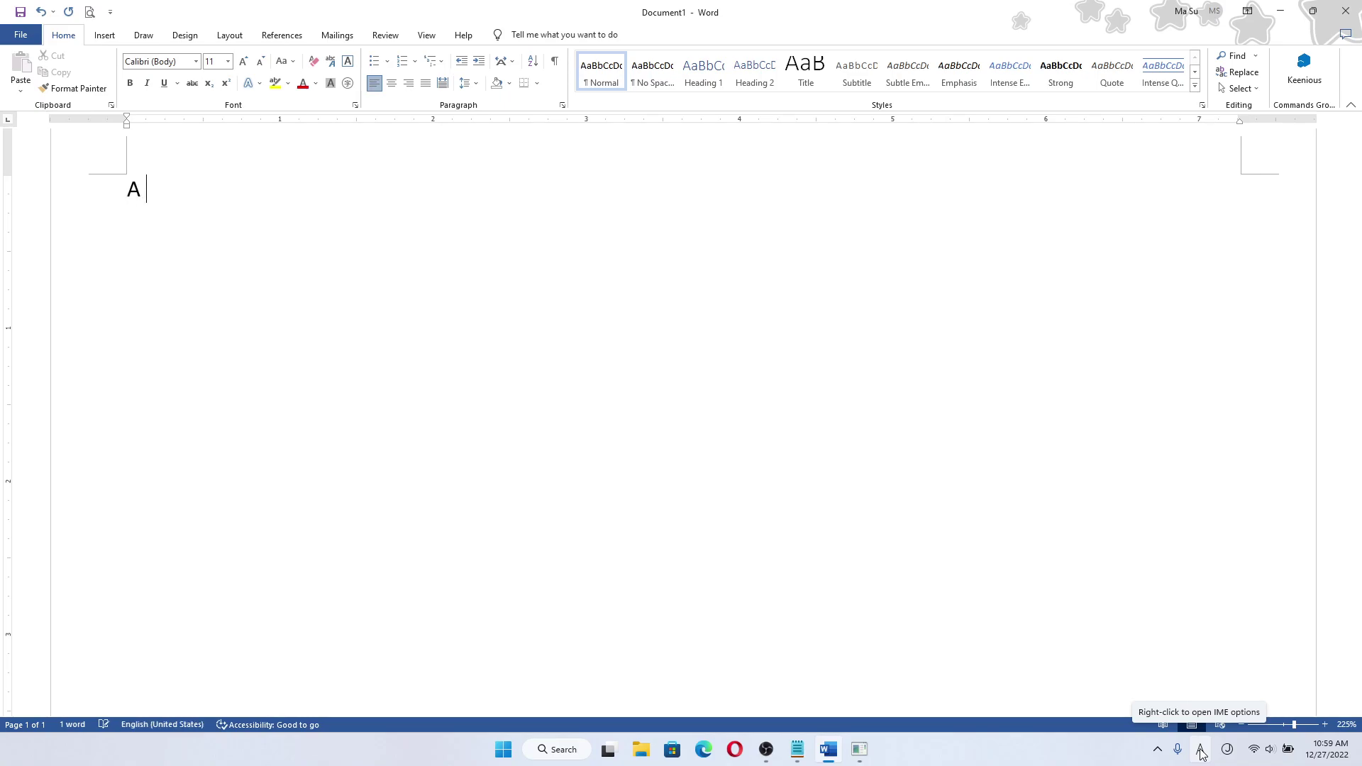
{"action": "type", "text": " I"}
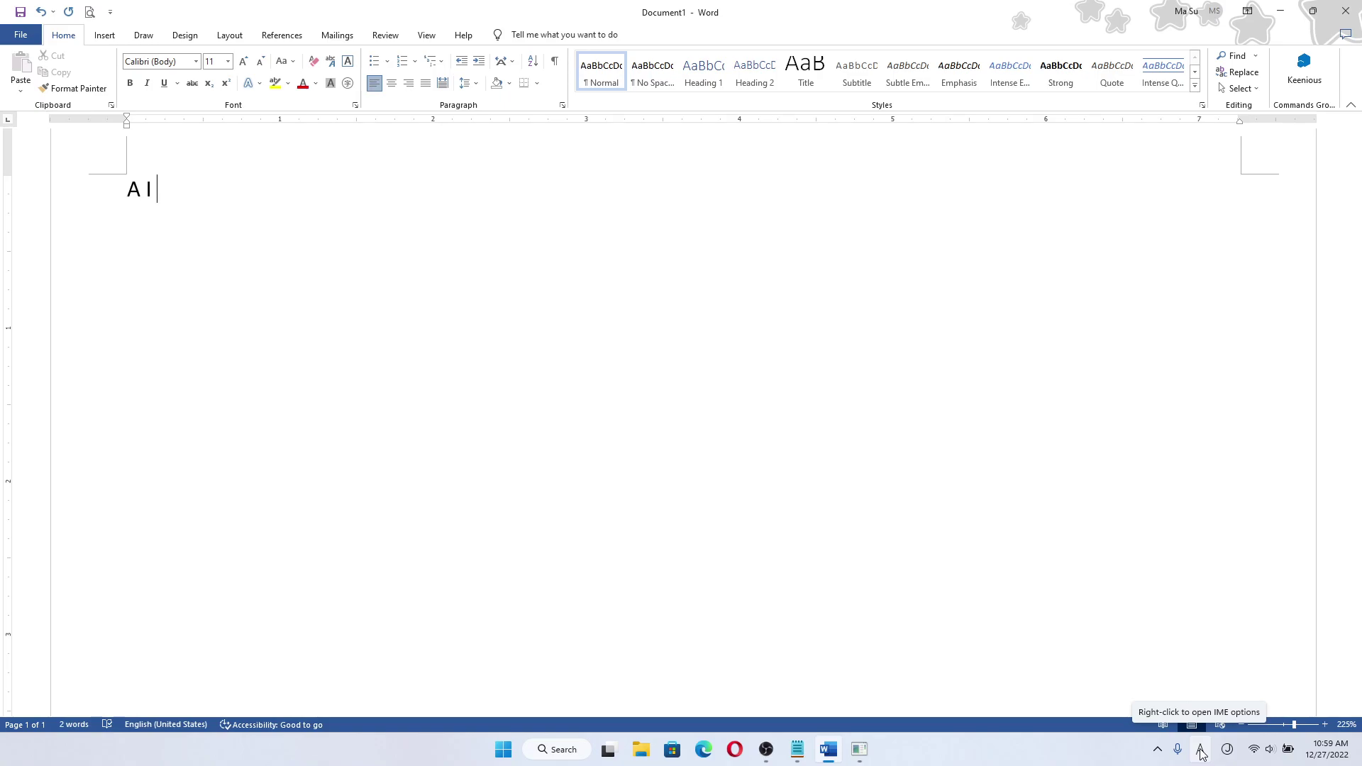